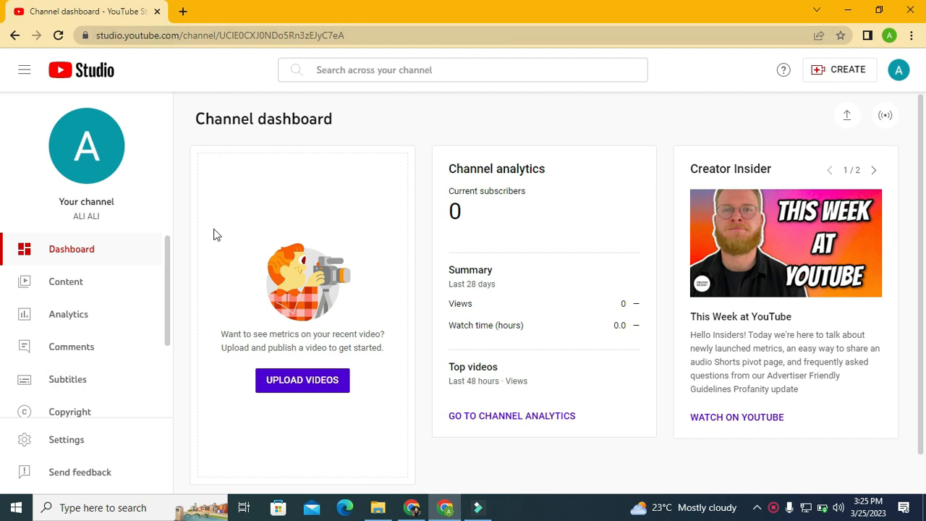
Step: Open the channel customisation page and move the Videos section above Short videos in the featured sections
drag(171, 276, 182, 352)
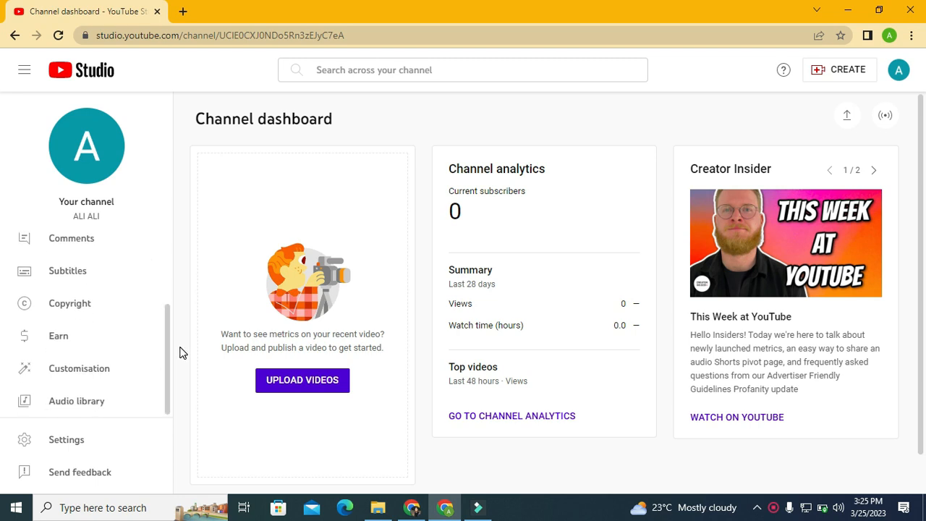
click(70, 381)
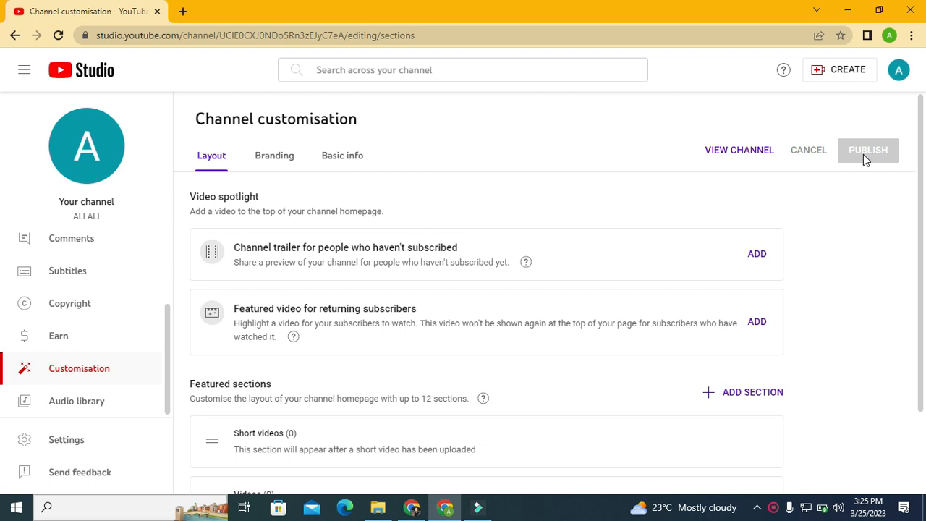
mouse_move(922, 137)
mouse_down()
mouse_move(924, 154)
mouse_move(923, 144)
mouse_up()
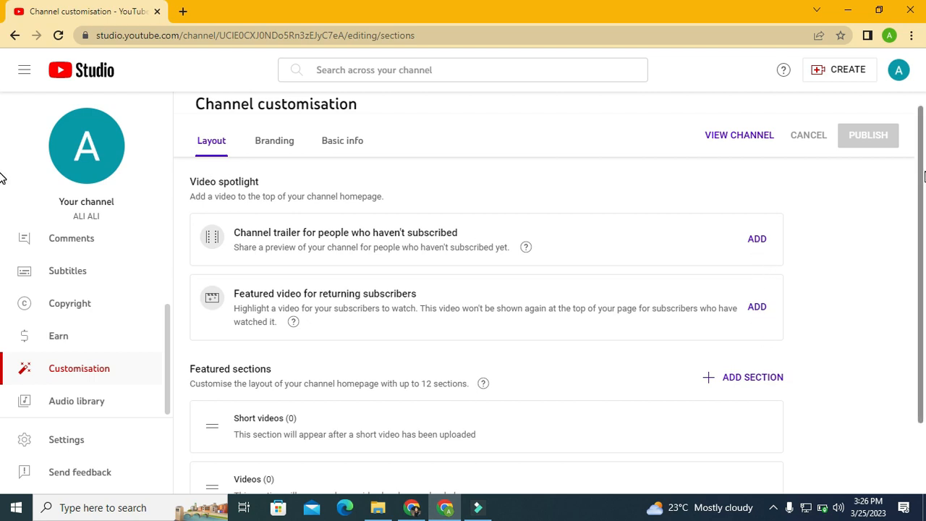
scroll(919, 217, down, 2)
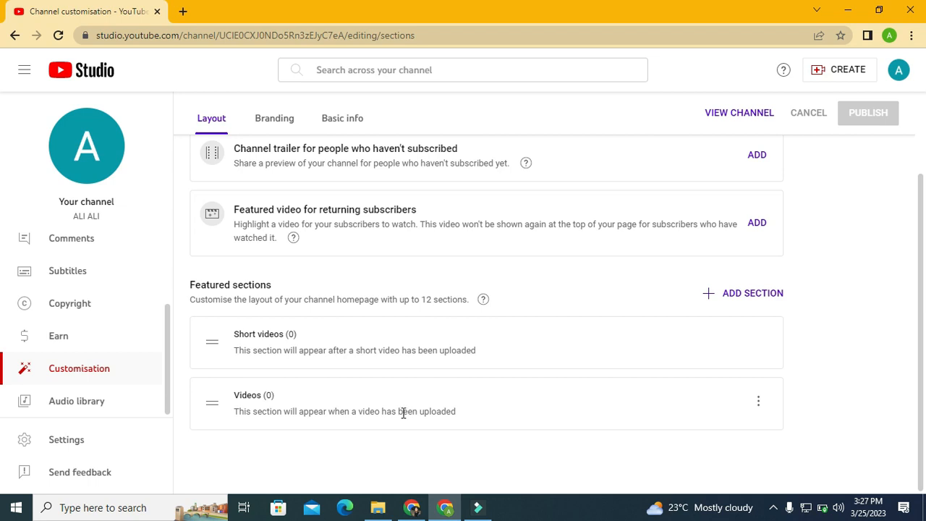
drag(210, 407, 213, 339)
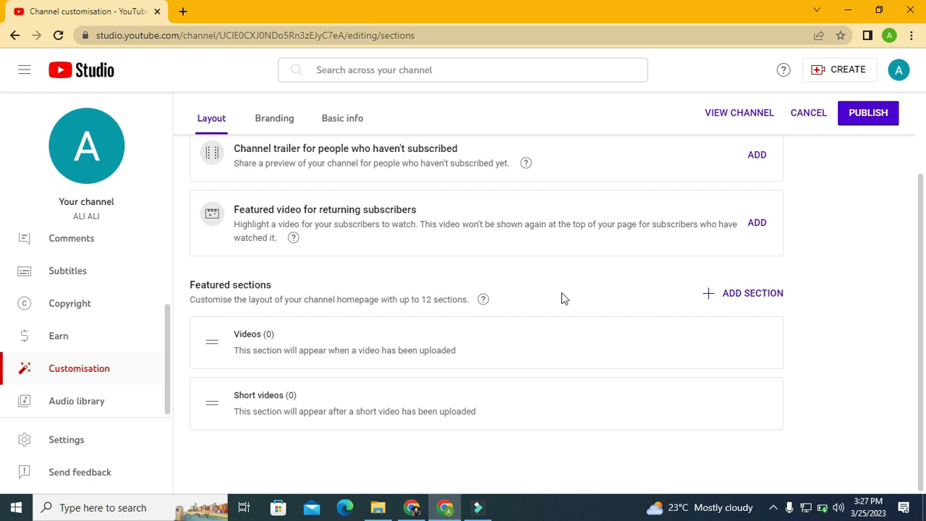
Step: Open the channel's Branding settings and review the profile picture and banner image options
scroll(918, 262, up, 3)
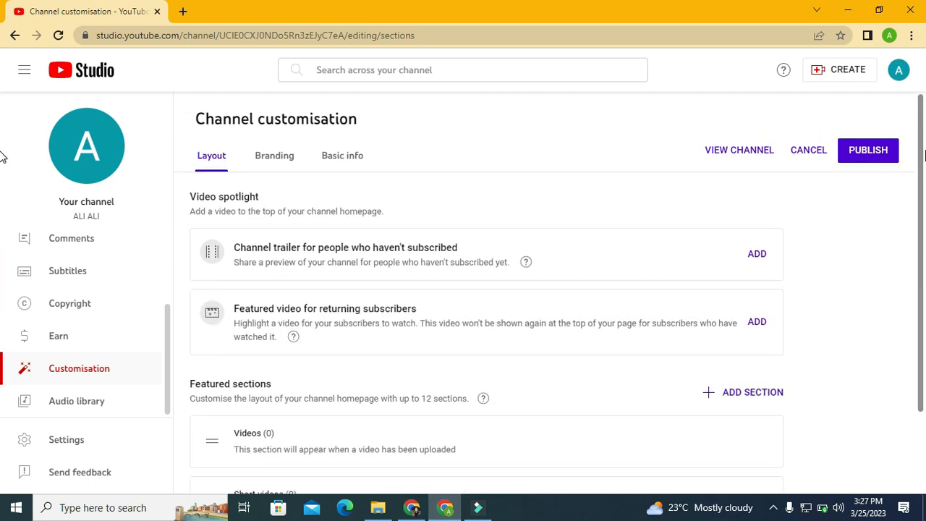
click(264, 169)
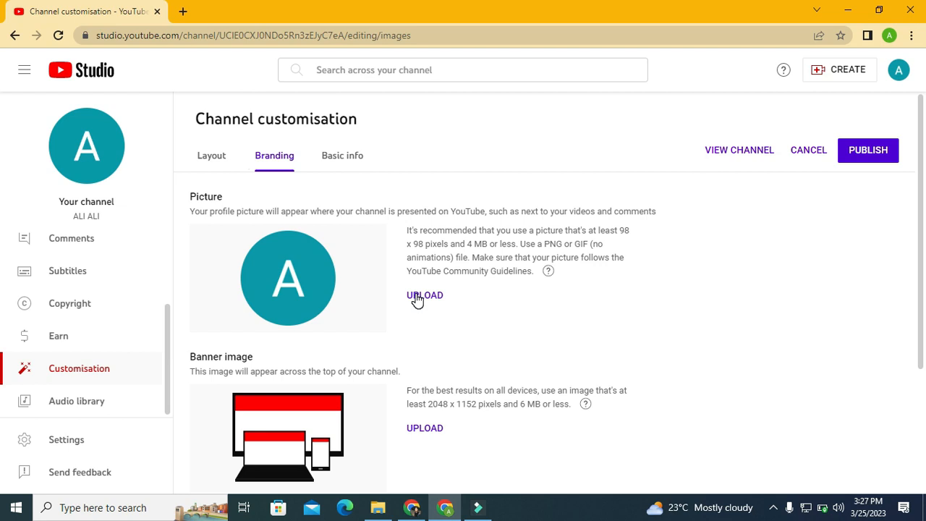
drag(925, 223, 921, 299)
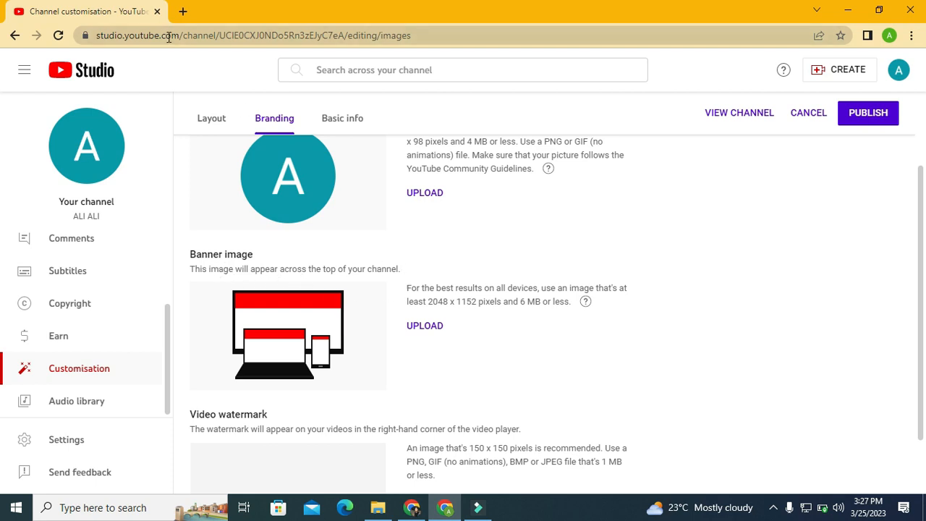
Step: Open the YouTube home page in a new browser tab alongside the channel customisation page
click(185, 12)
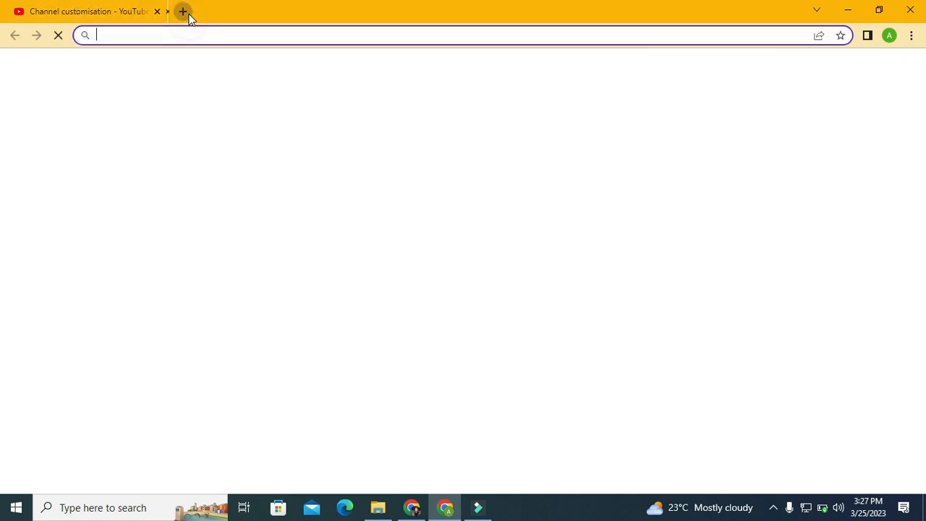
text(uo)
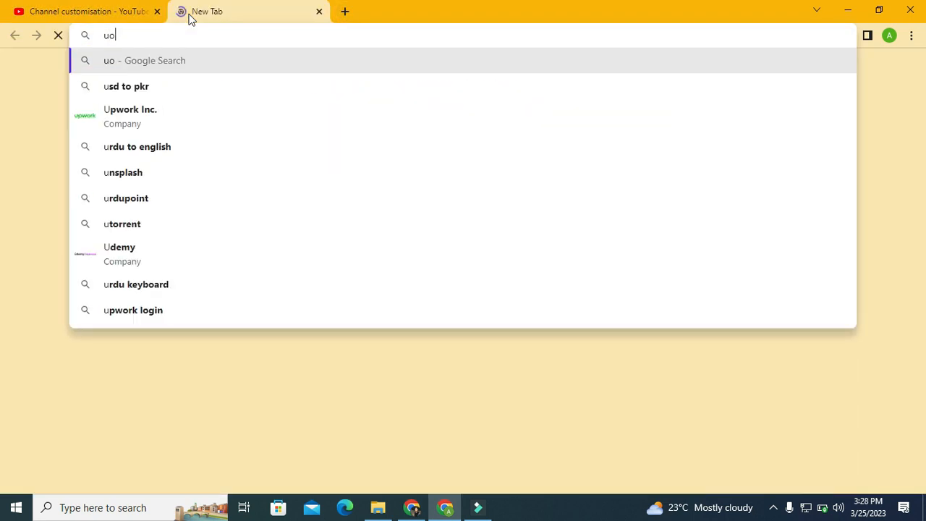
key(BackSpace)
key(BackSpace)
text(youtube.com)
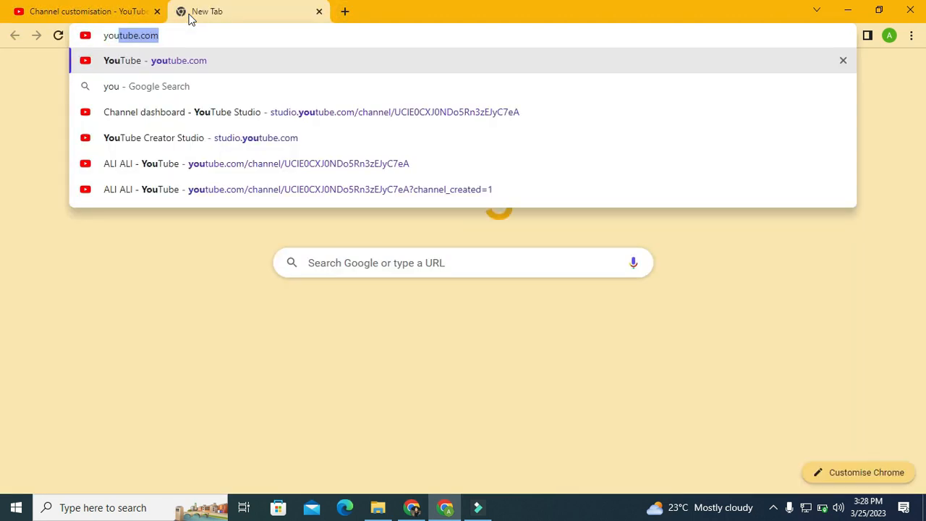
key(Return)
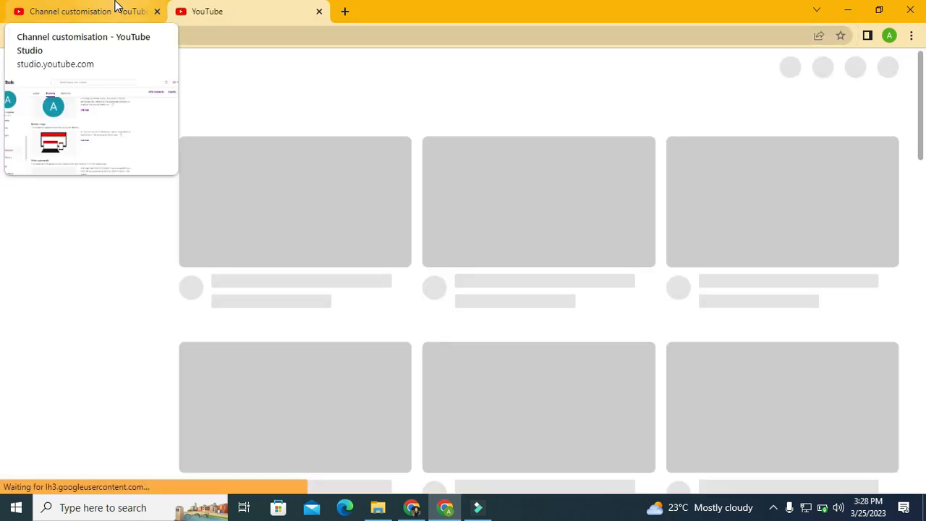
click(116, 9)
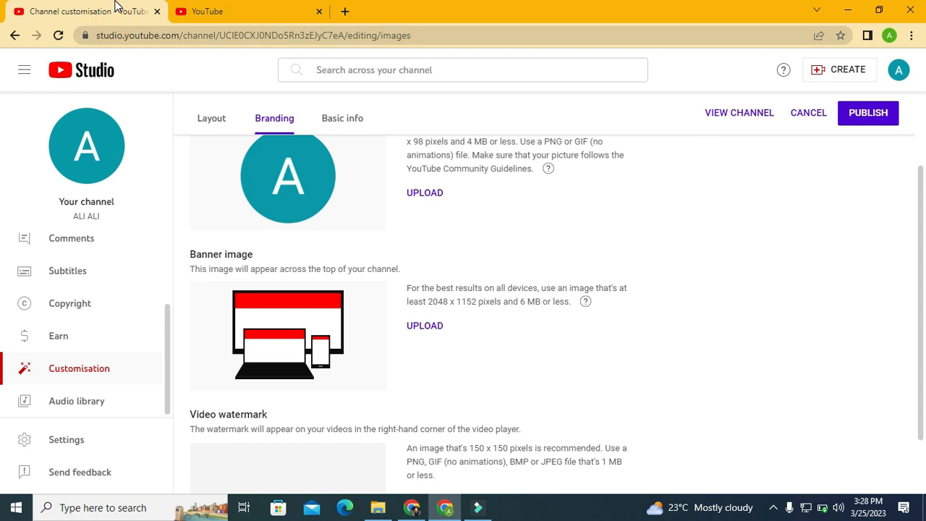
click(282, 7)
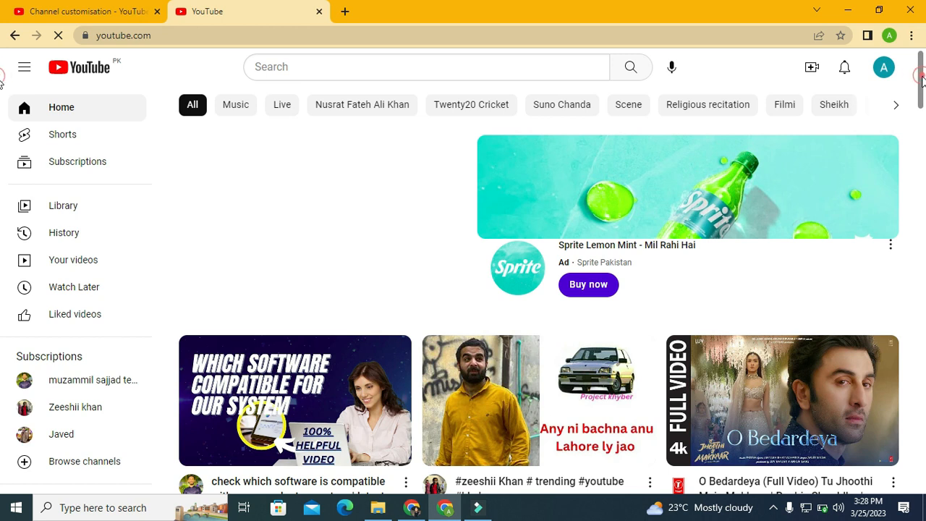
Step: View a recommended tech channel's page as a banner and profile picture example, compare it with the Branding settings, and close it
drag(921, 88, 922, 120)
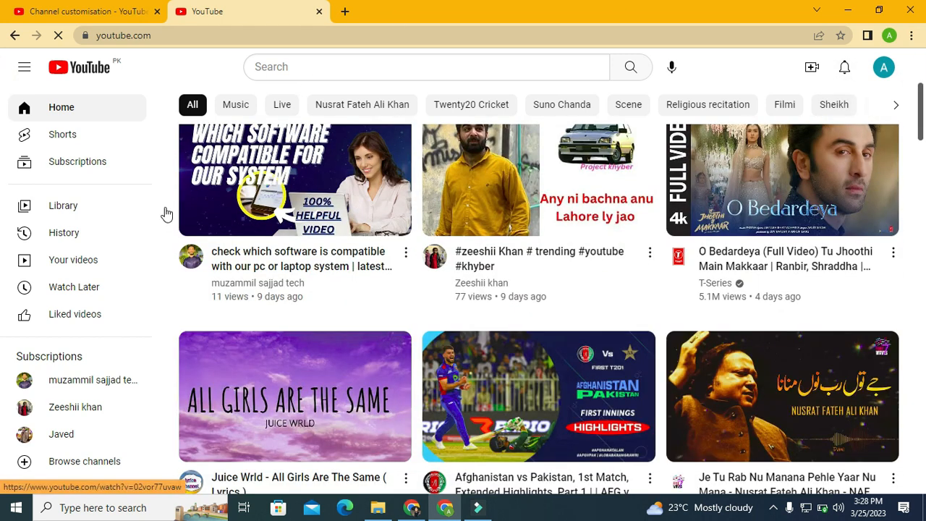
click(189, 262)
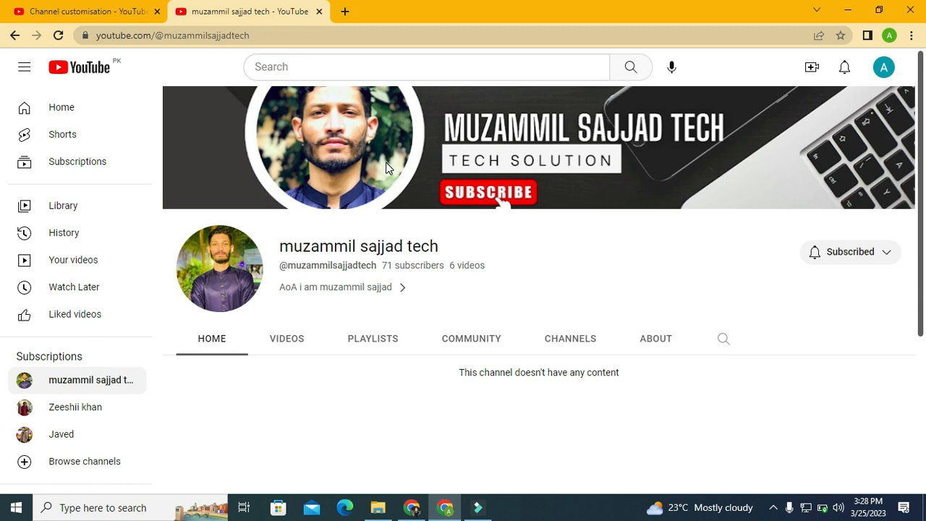
click(47, 7)
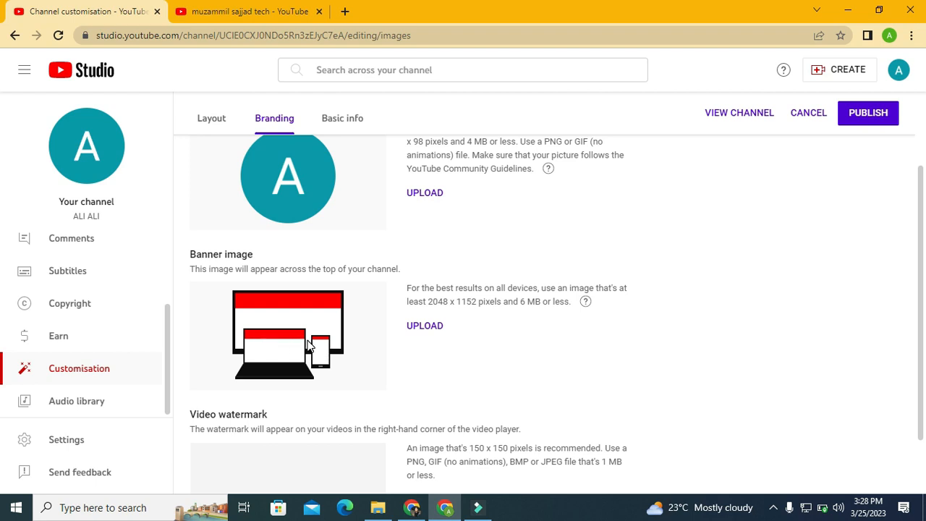
click(246, 9)
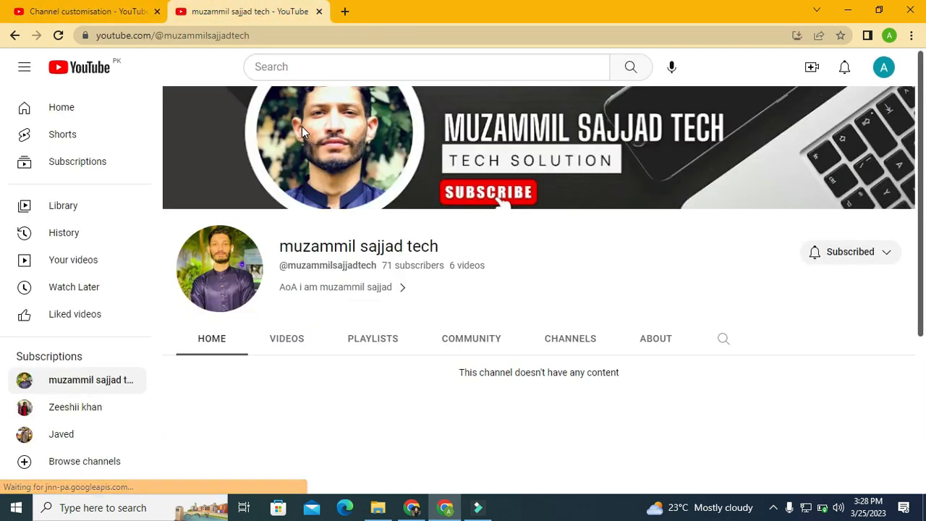
click(319, 12)
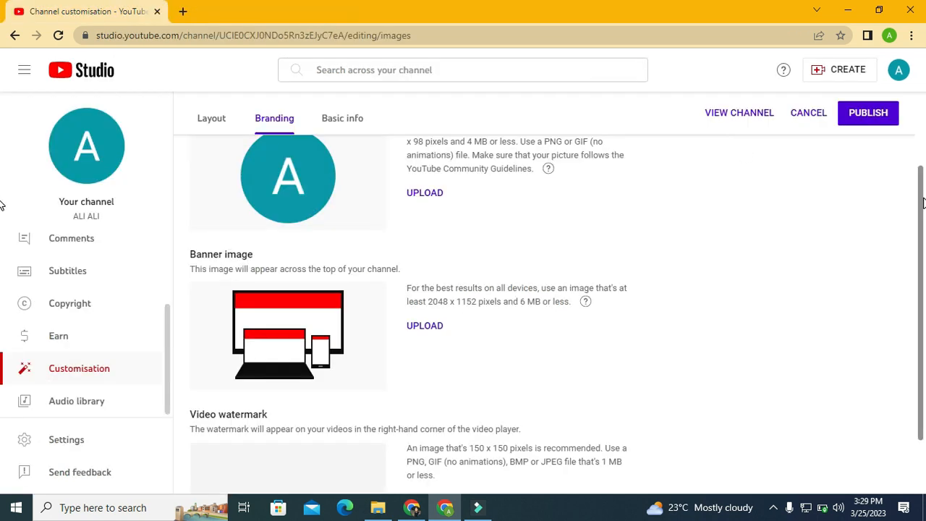
scroll(922, 203, down, 1)
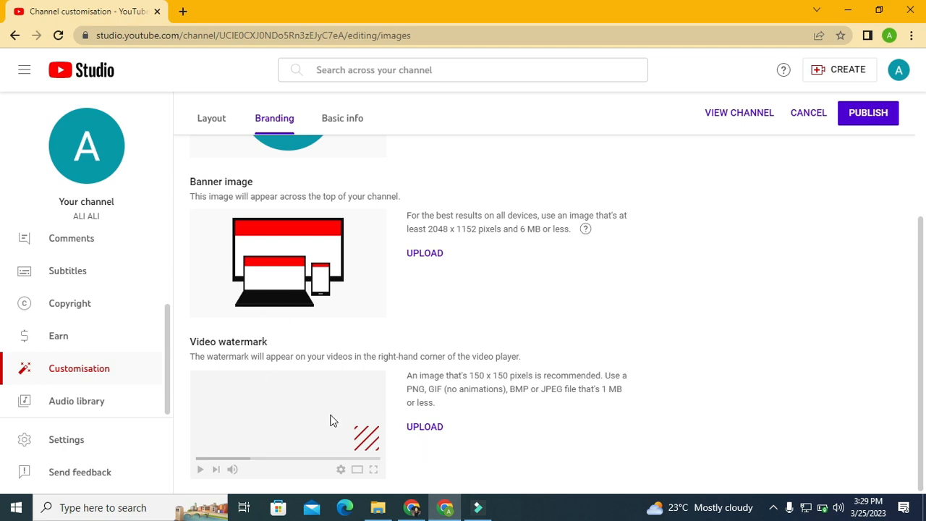
click(418, 428)
click(416, 431)
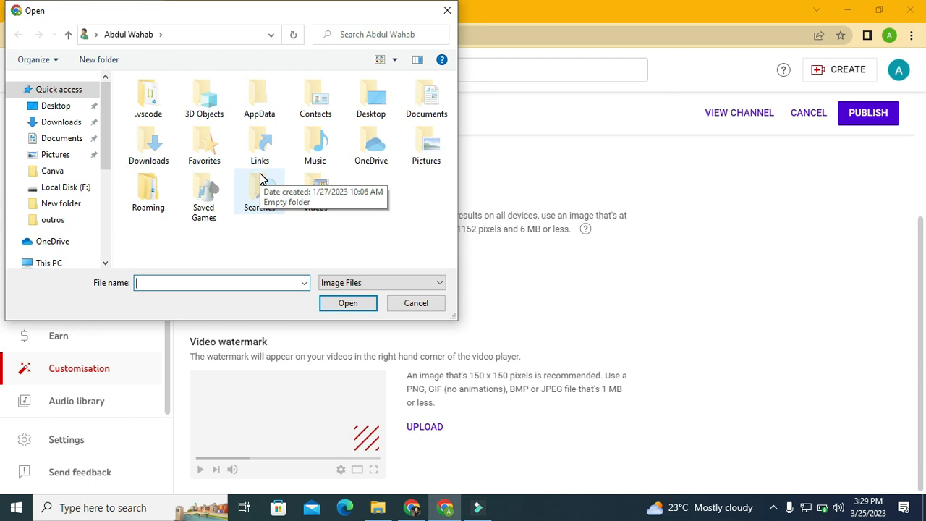
click(415, 304)
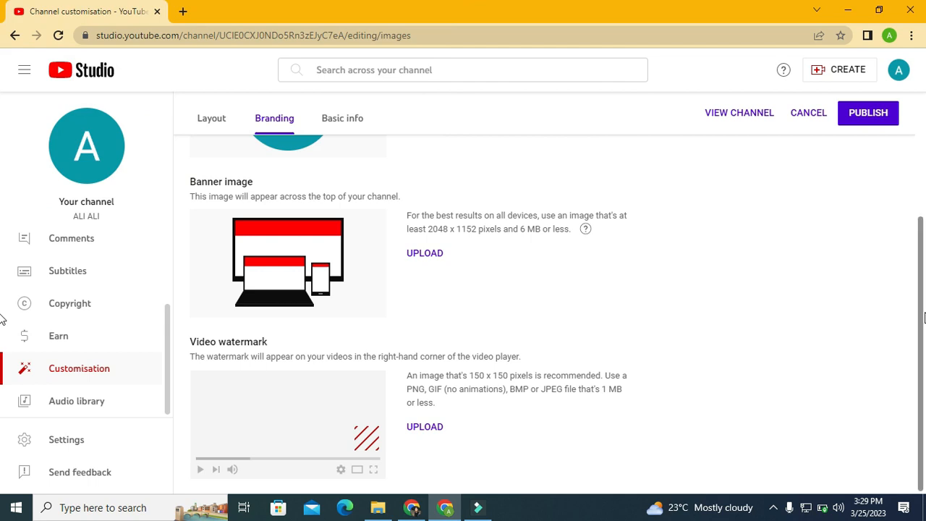
Step: Open the channel's Basic info settings and change the channel name to "The Top 20"
scroll(909, 314, up, 1)
scroll(924, 226, up, 2)
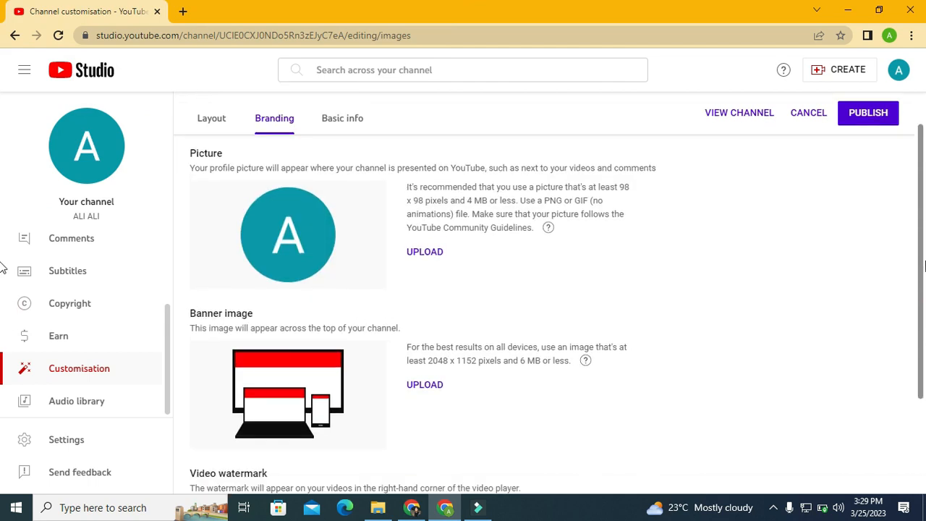
scroll(924, 202, down, 3)
scroll(925, 172, up, 3)
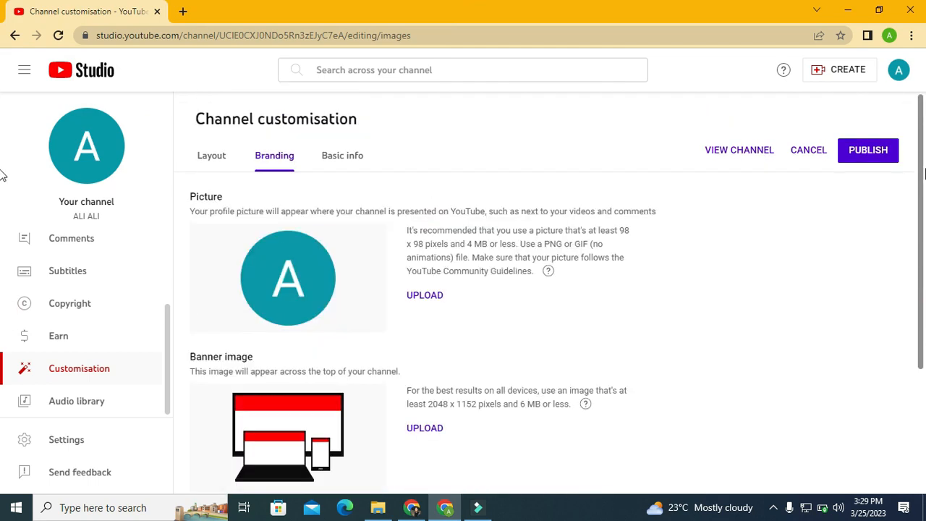
click(340, 164)
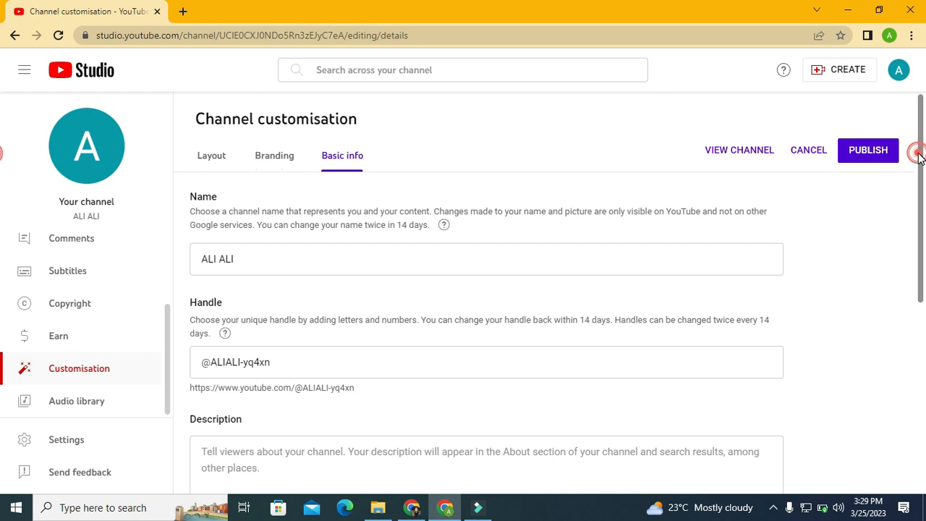
drag(919, 158, 919, 180)
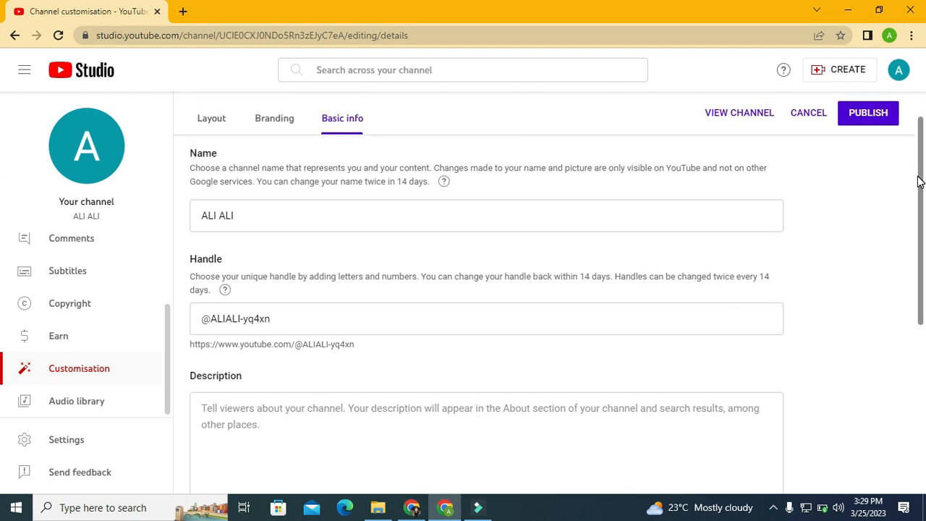
click(581, 216)
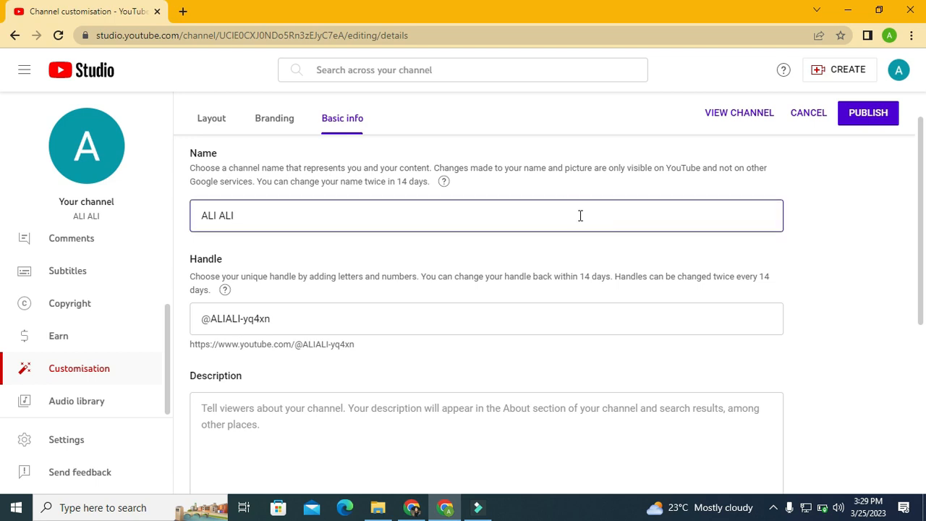
key(BackSpace)
key(BackSpace)
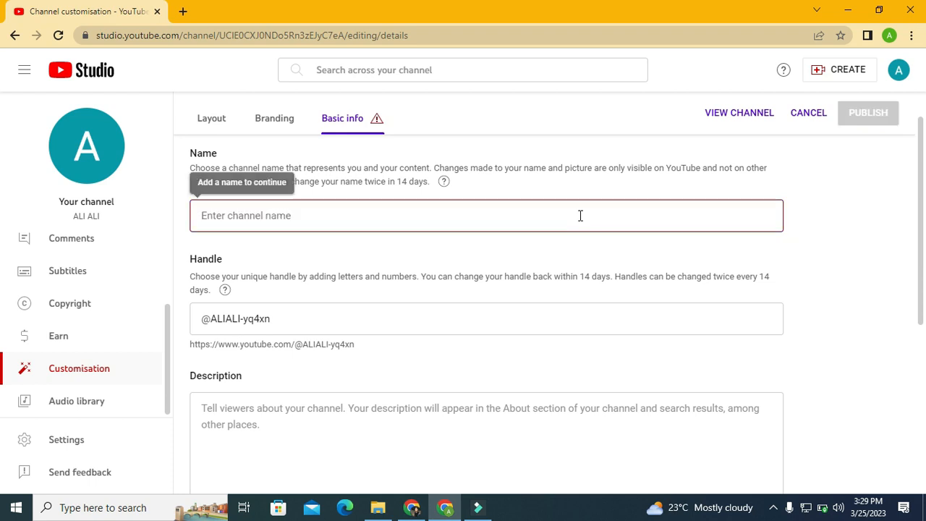
text(The )
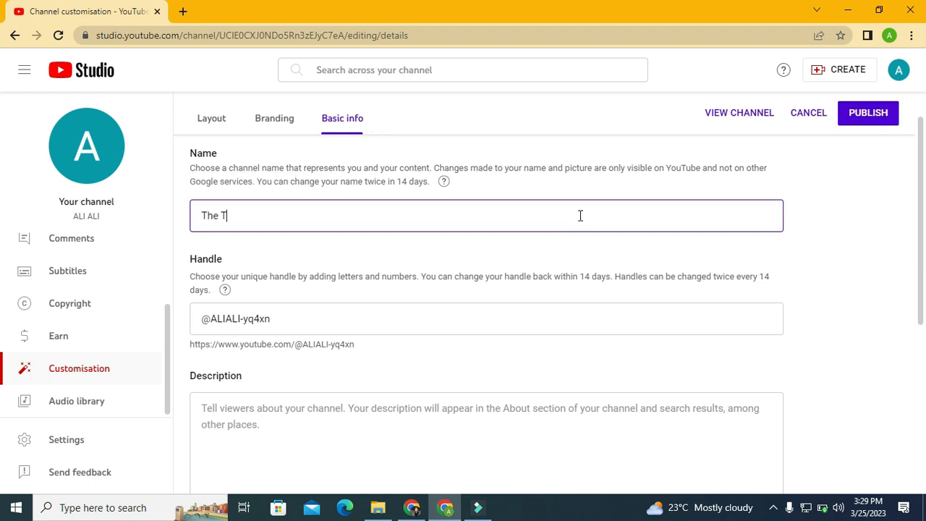
text(Top 20)
drag(919, 219, 916, 242)
scroll(430, 219, down, 1)
click(333, 263)
key(BackSpace)
key(BackSpace)
key(BackSpace)
key(BackSpace)
key(BackSpace)
key(BackSpace)
key(BackSpace)
key(BackSpace)
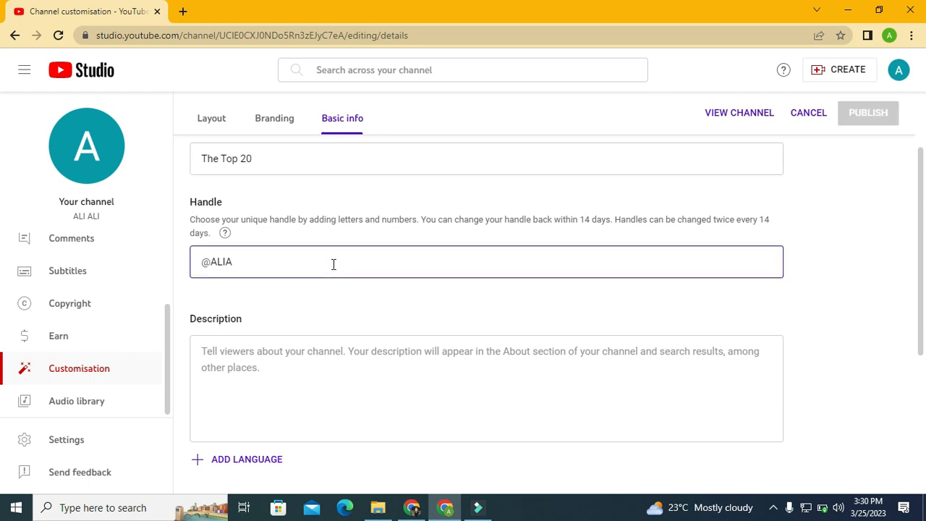
key(BackSpace)
key(BackSpace)
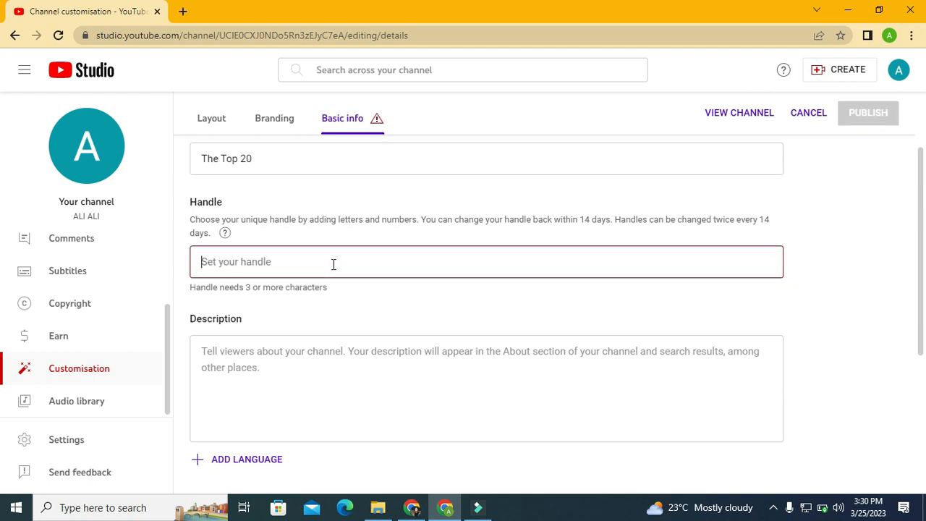
text(thetop20)
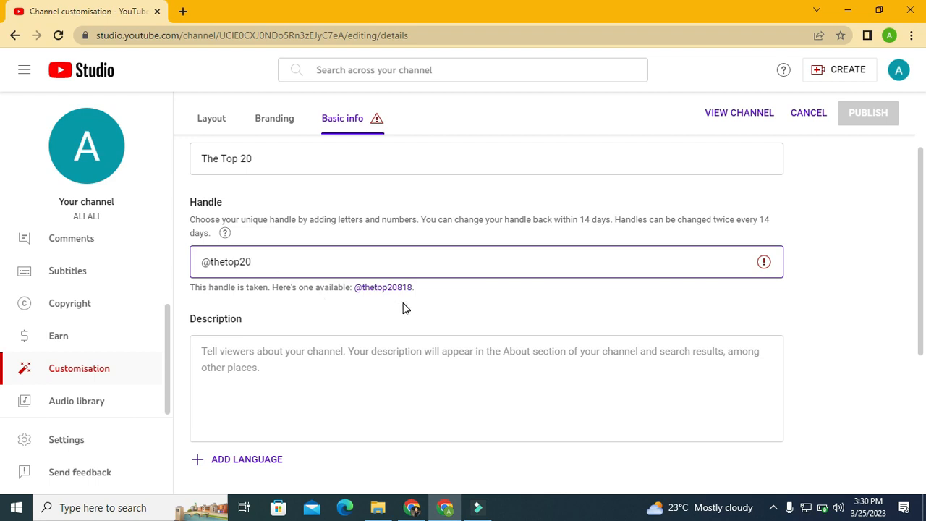
click(373, 288)
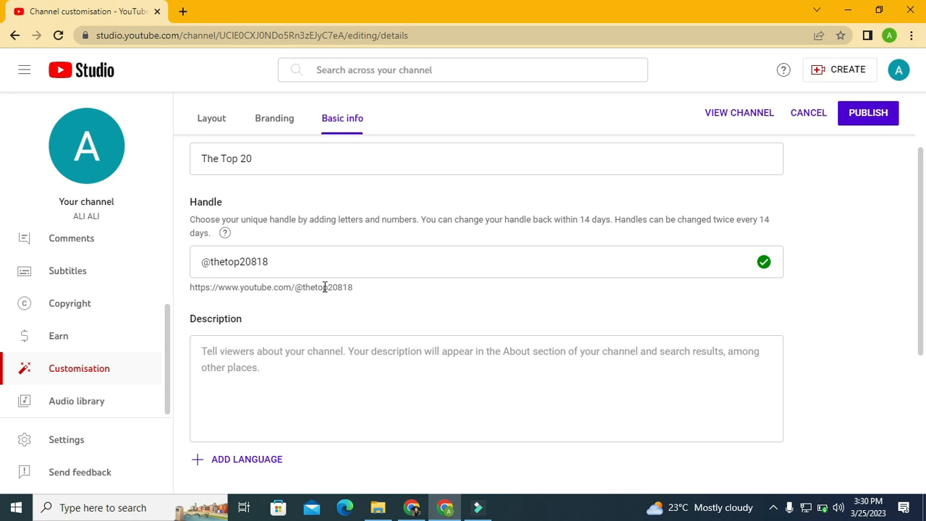
Step: Place the cursor in the empty channel Description box and dismiss the energy saver notice
click(921, 221)
drag(920, 220, 919, 296)
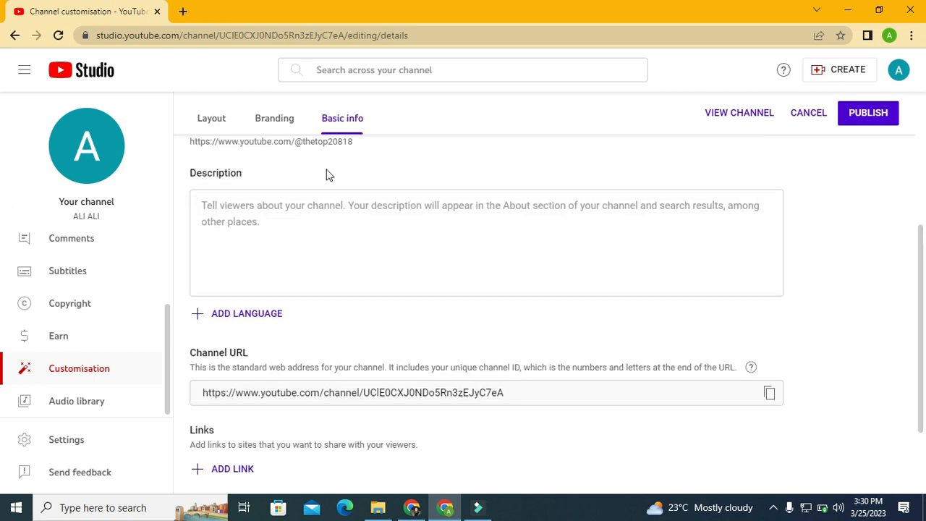
click(271, 248)
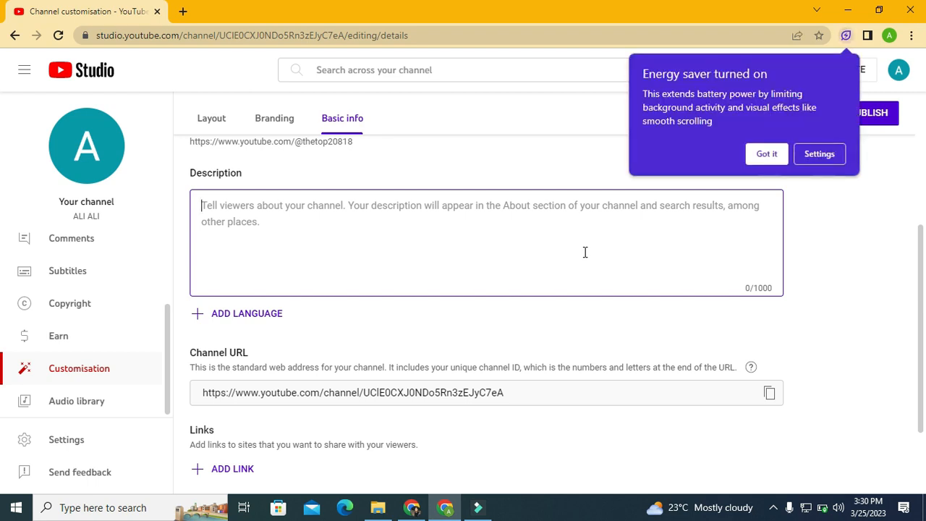
click(774, 157)
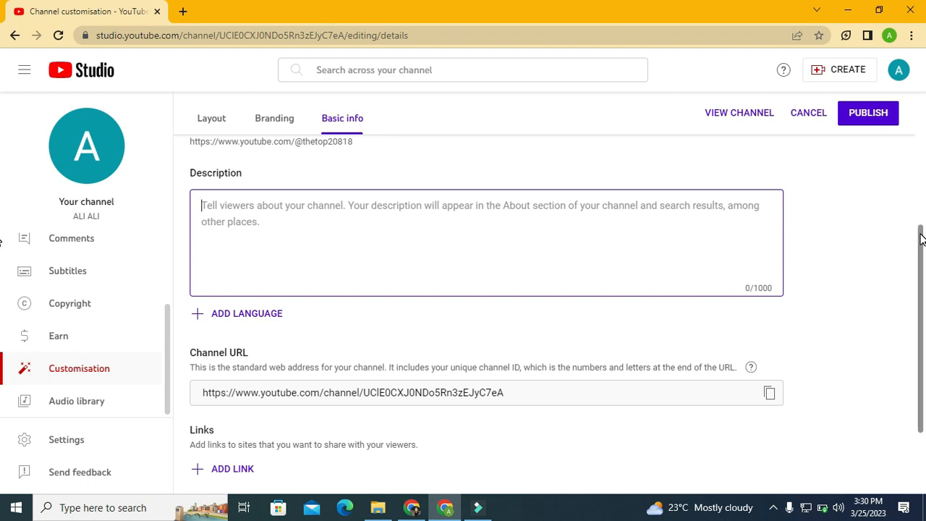
Step: Copy the channel URL from the Basic info settings to the clipboard
drag(921, 239, 919, 265)
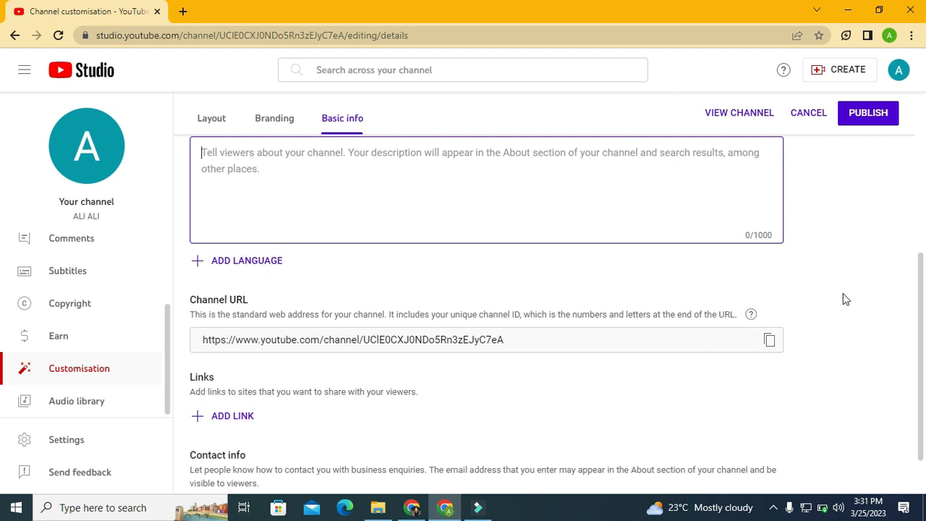
click(773, 341)
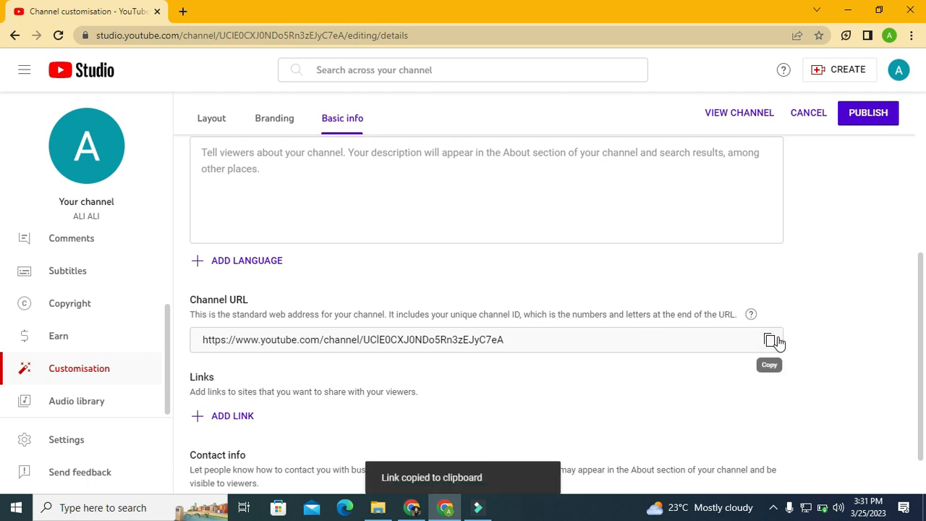
Step: Add a blank link entry under Links and place the cursor in the contact info's email field
drag(919, 265, 920, 333)
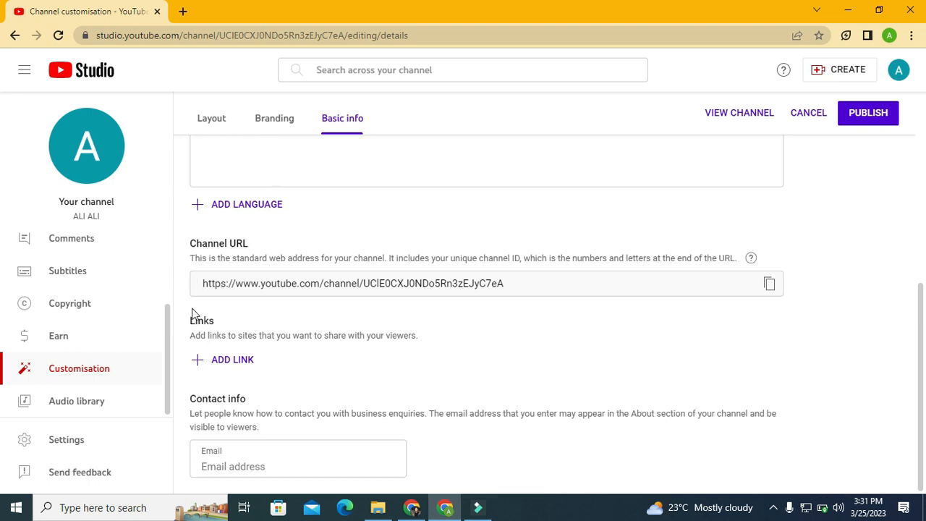
click(237, 362)
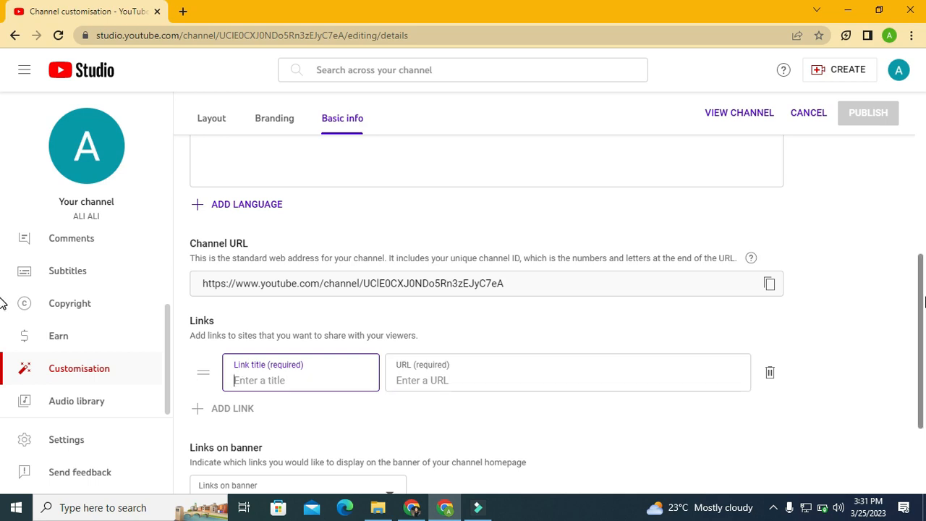
scroll(507, 304, down, 2)
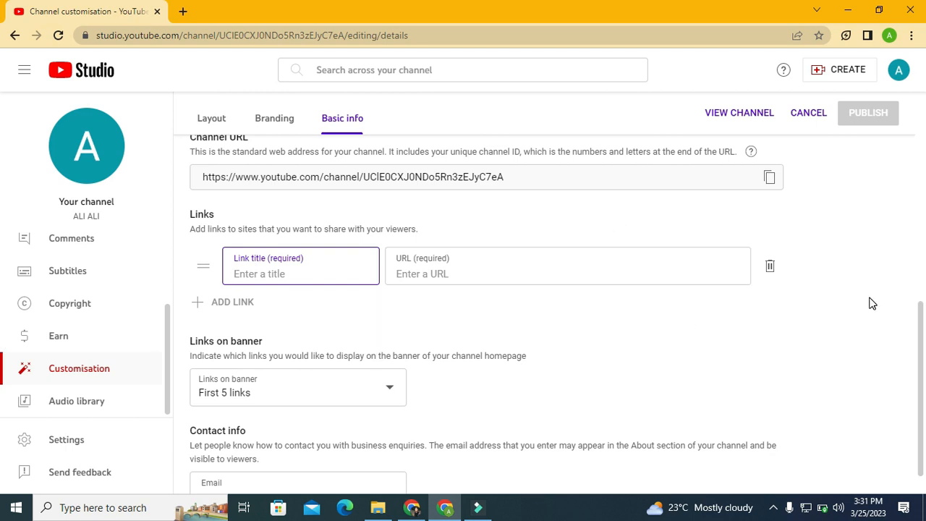
scroll(917, 312, down, 1)
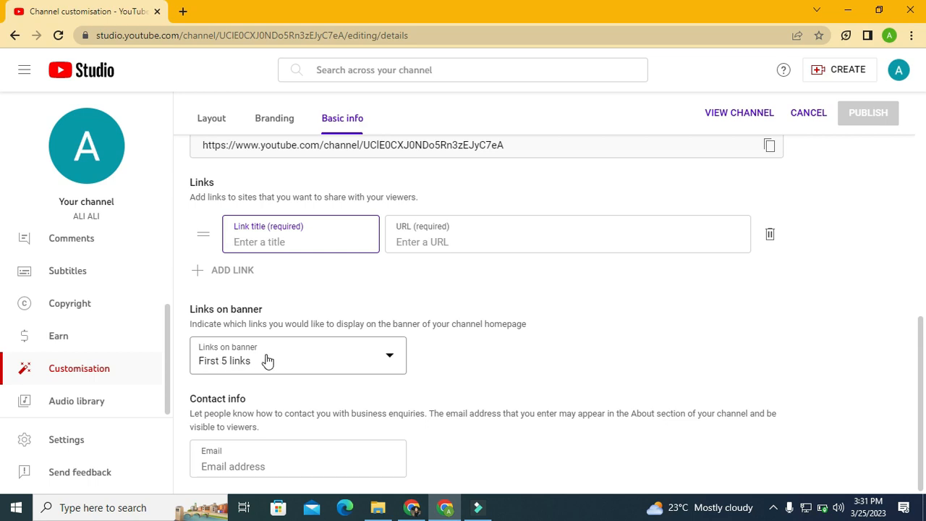
click(266, 469)
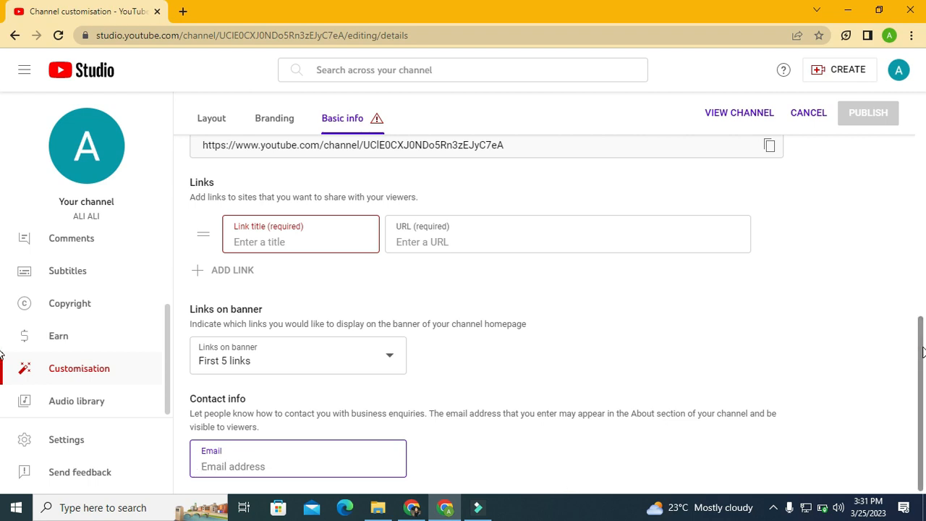
Step: Return from Basic info to the channel's Layout settings
scroll(922, 352, up, 10)
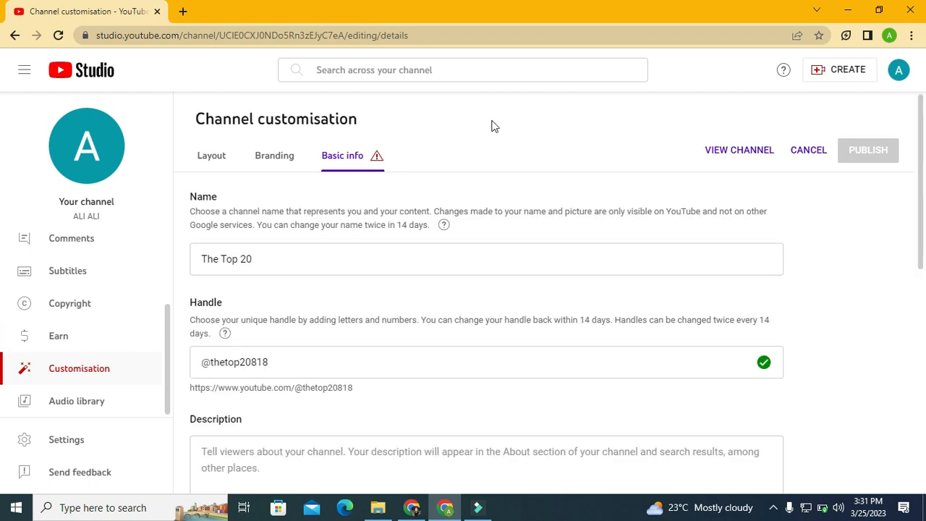
click(207, 159)
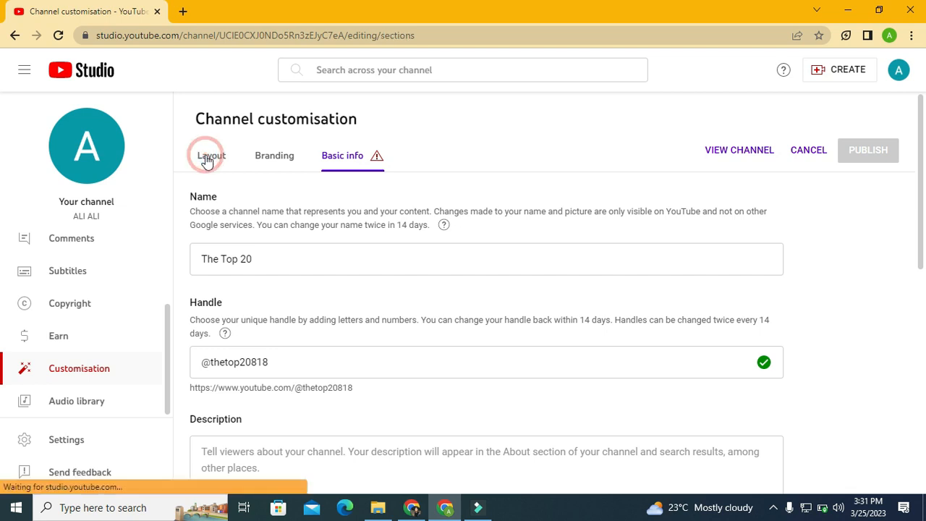